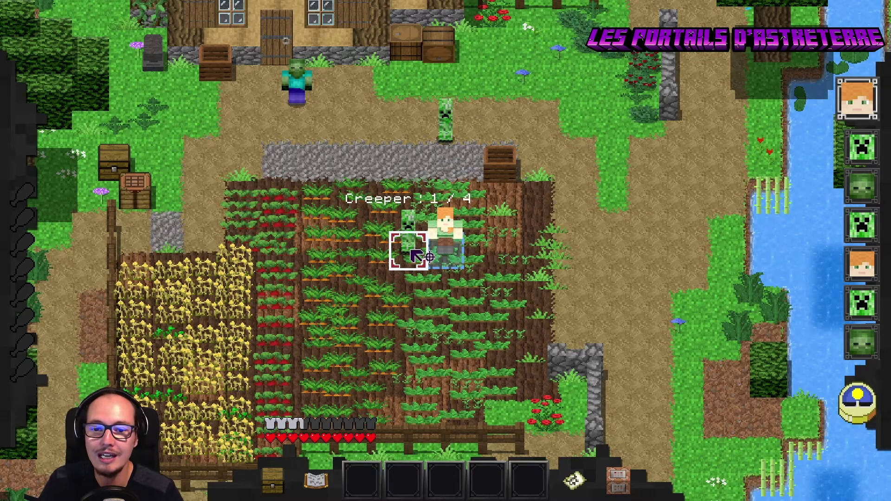
Step: Attack the targeted creeper and wait until the 'Tour du joueur' banner returns
click(416, 254)
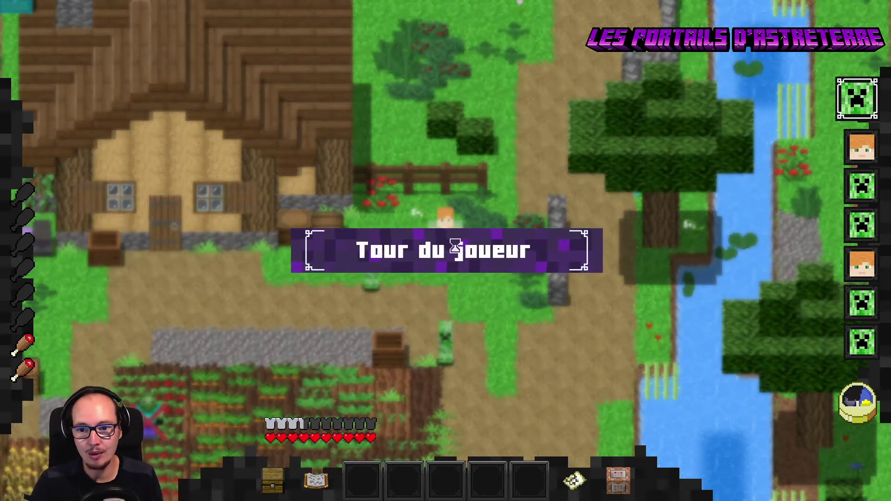
Step: Move Alex to a tile by the river, then further down the path toward the field
click(458, 257)
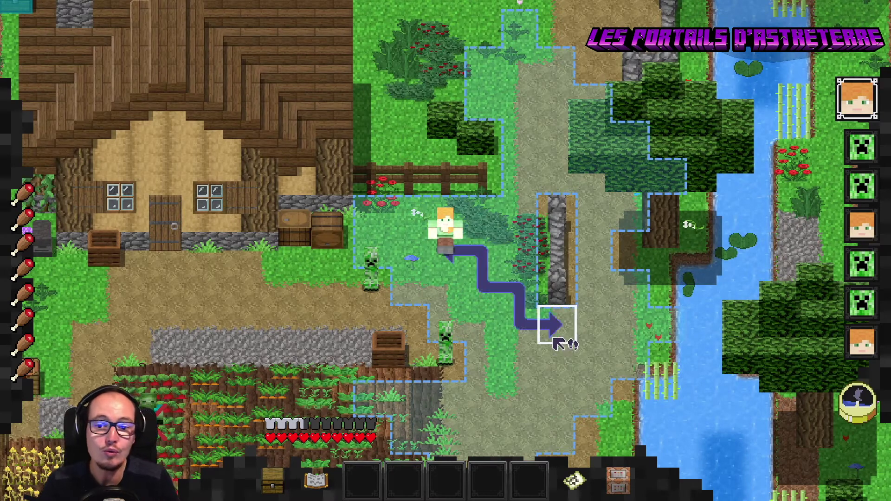
click(636, 365)
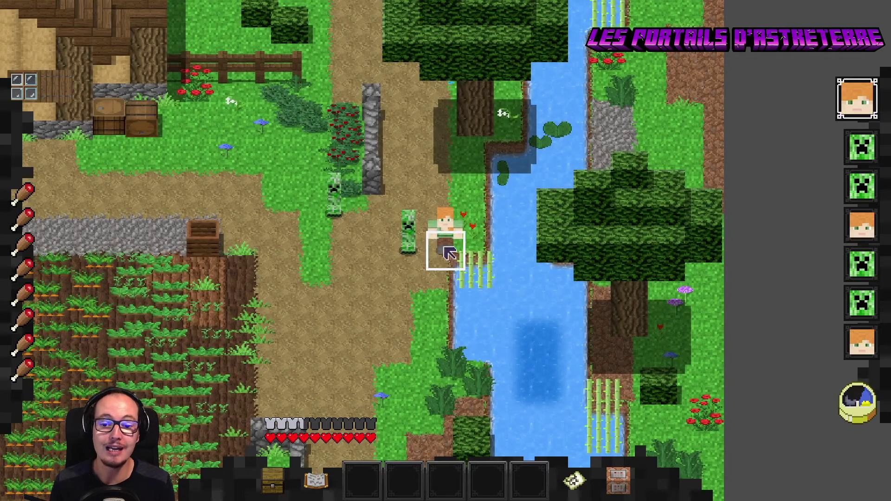
click(288, 402)
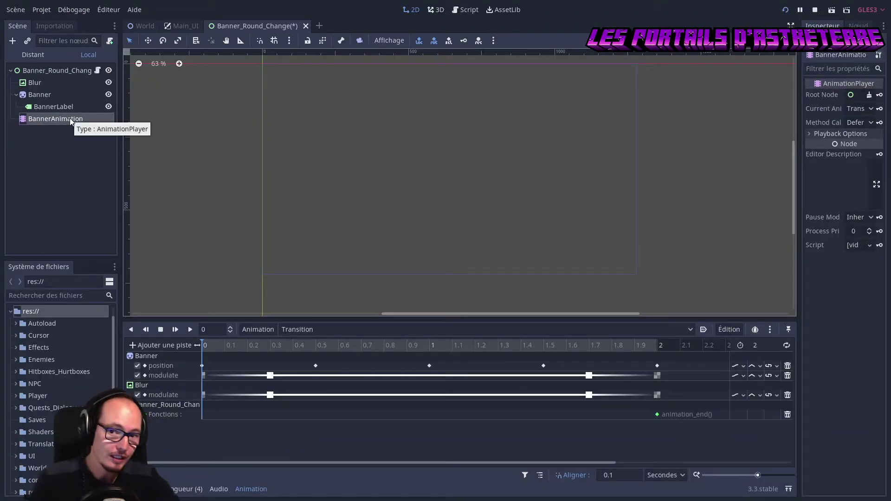
Step: Play the banner's Transition animation, scrub it back to 0.2 s, rewind to the start and replay
click(189, 331)
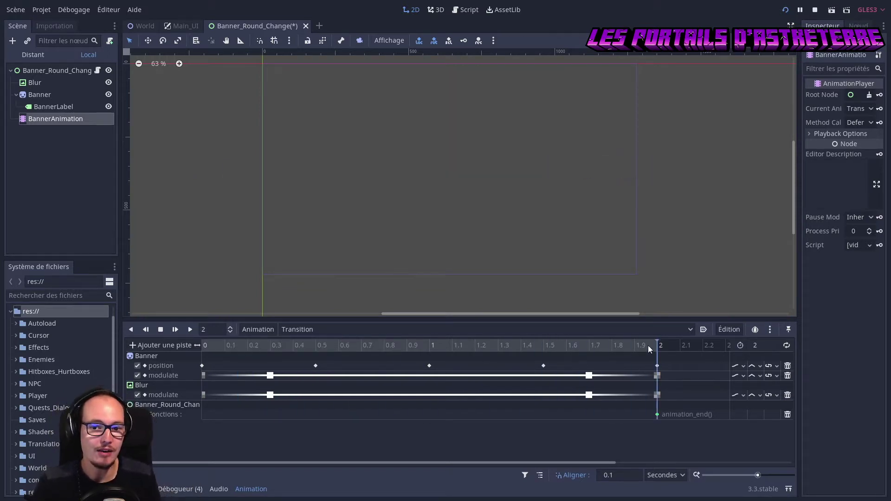
drag(648, 345, 205, 345)
click(189, 330)
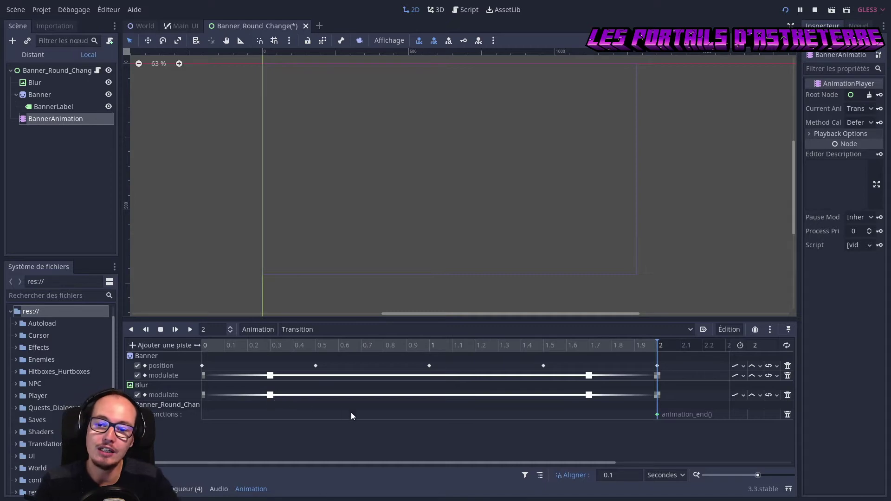
key(s)
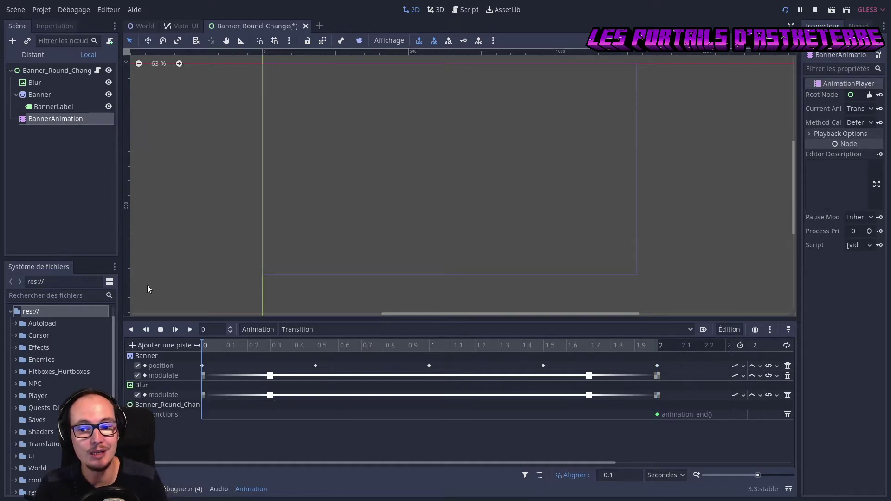
click(188, 331)
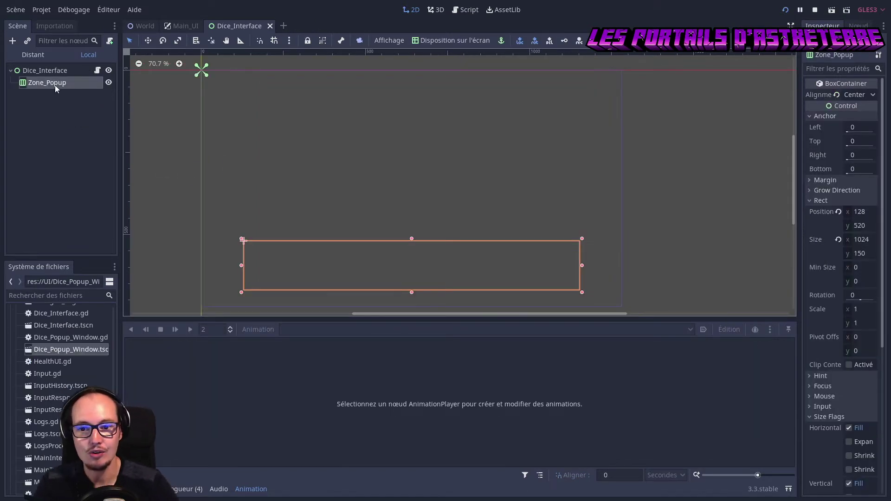
Step: Open the Dice_Popup_Window scene and zoom in on the dice popup box
double_click(74, 352)
scroll(392, 166, up, 1)
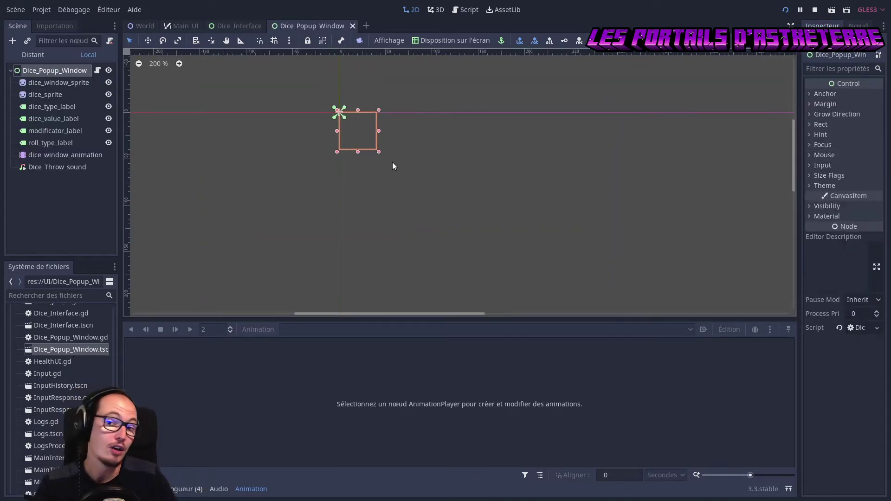
scroll(334, 195, up, 1)
scroll(368, 165, up, 1)
middle_drag(368, 165, 370, 246)
scroll(374, 243, up, 1)
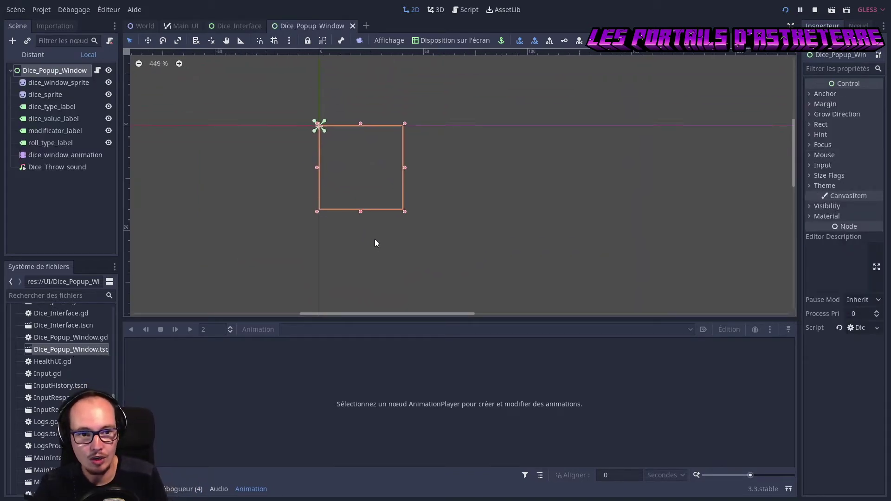
scroll(325, 241, up, 1)
Step: On dice_window_animation, switch to Throw and scrub until the 1d20 +12, 17 Dégâts popup shows
click(79, 159)
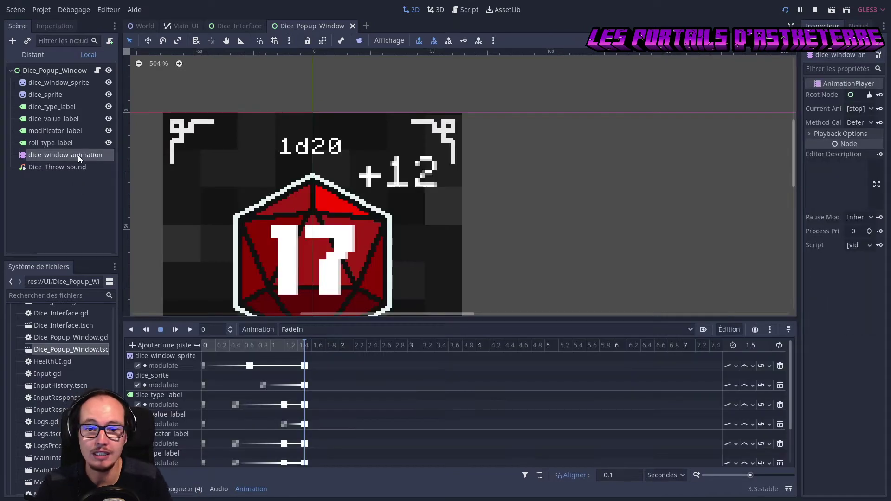
key(a)
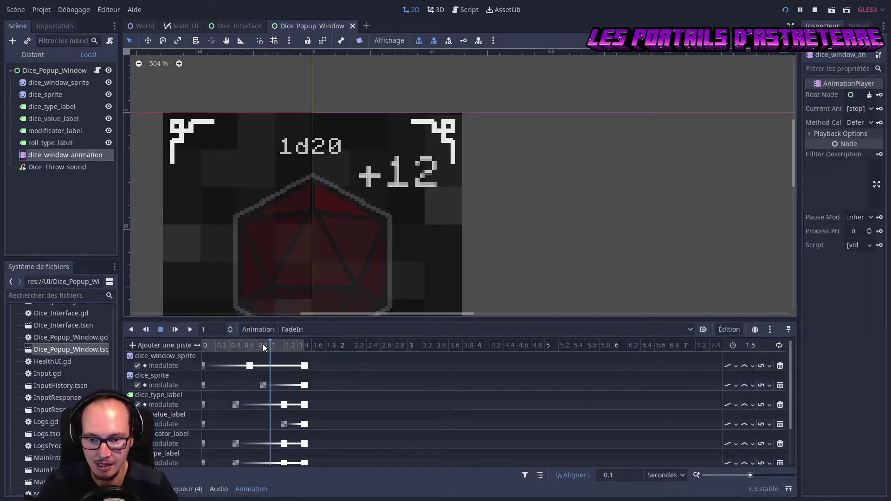
click(353, 329)
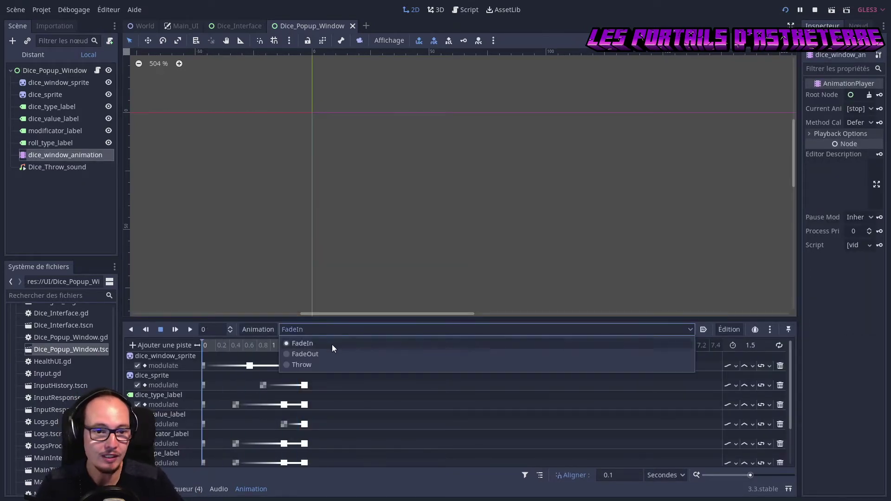
click(297, 365)
mouse_move(205, 349)
mouse_down()
mouse_move(384, 356)
mouse_move(203, 349)
mouse_up()
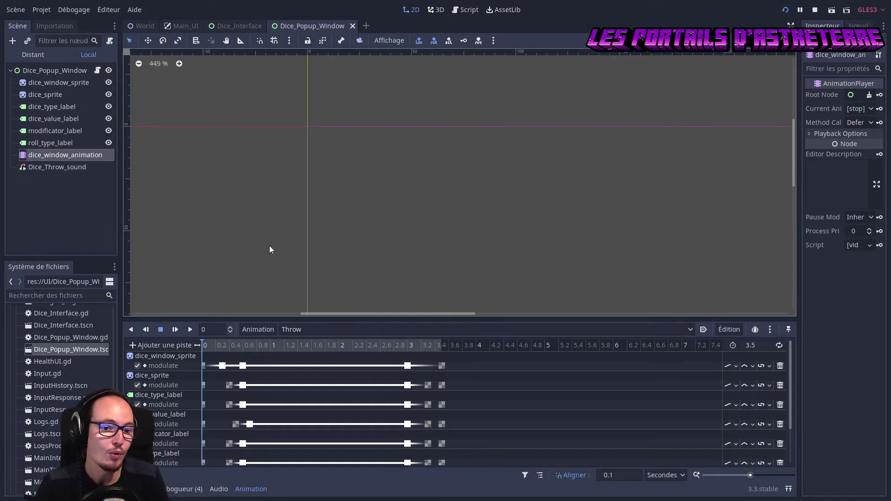
scroll(270, 249, down, 2)
middle_drag(270, 248, 372, 189)
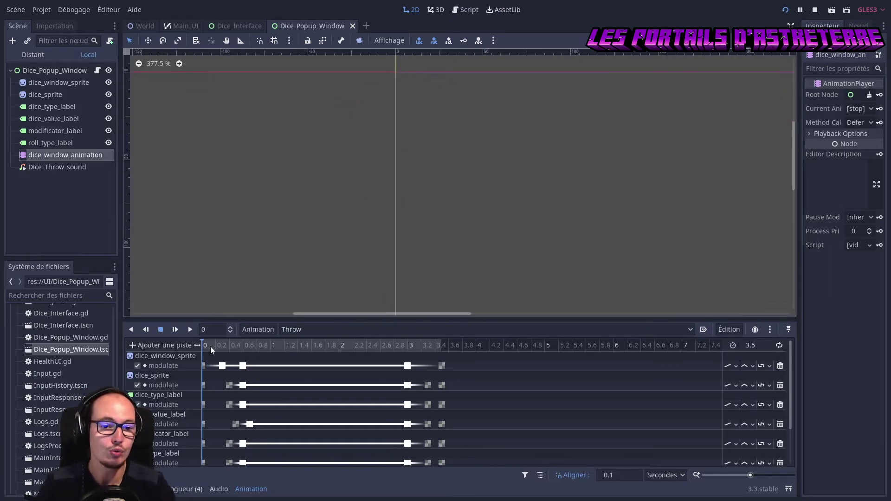
mouse_move(205, 345)
mouse_down()
mouse_move(441, 349)
mouse_move(206, 347)
mouse_up()
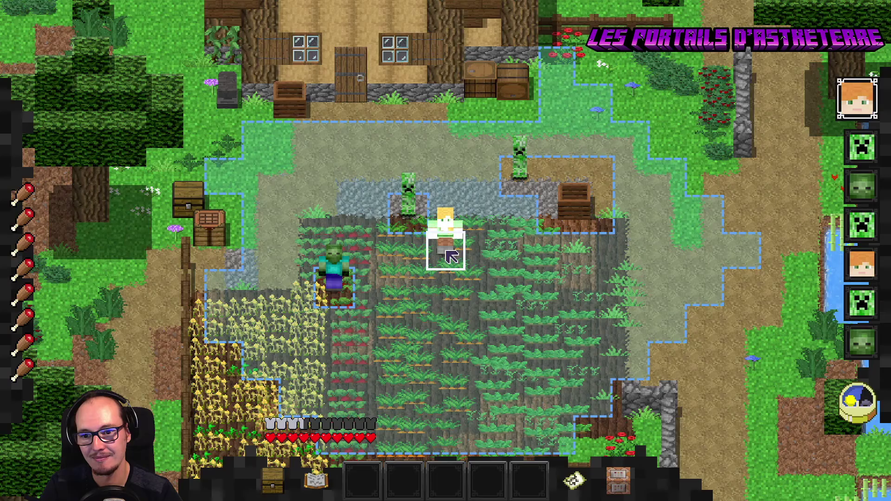
Step: Attack the first and second creepers with Alex, then end her turn for the enemies
click(403, 223)
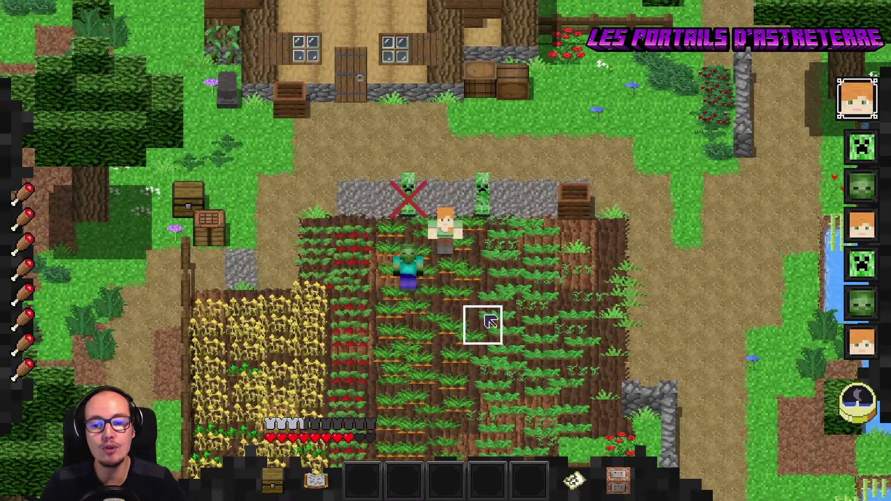
click(444, 254)
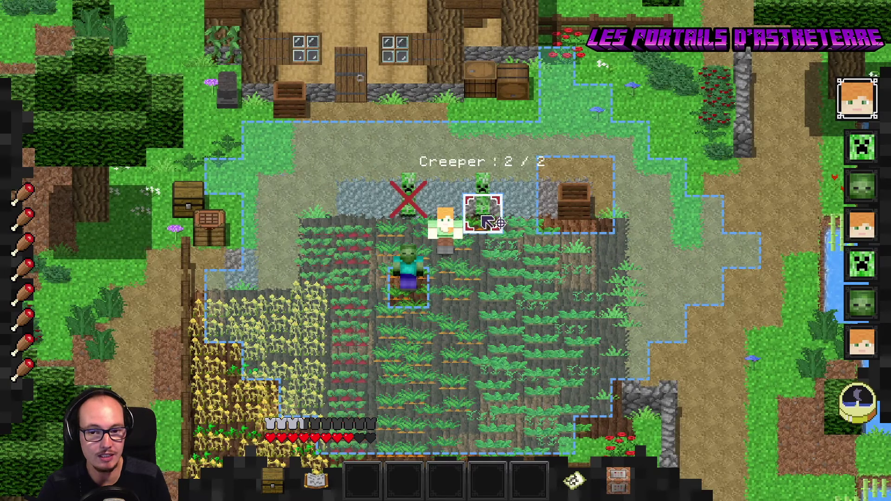
click(445, 255)
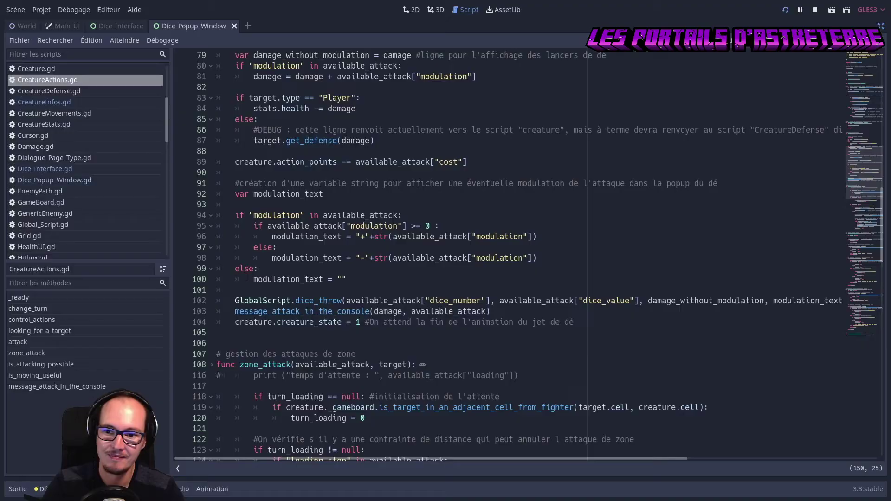
drag(235, 301, 865, 304)
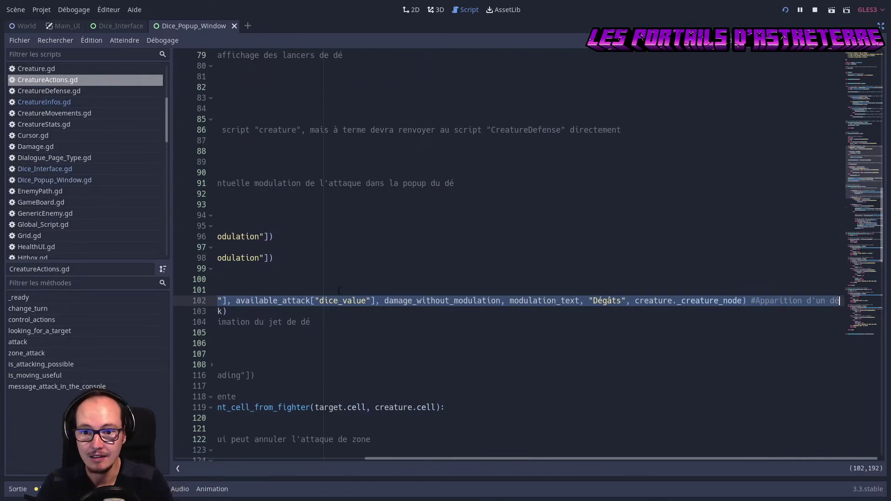
click(296, 301)
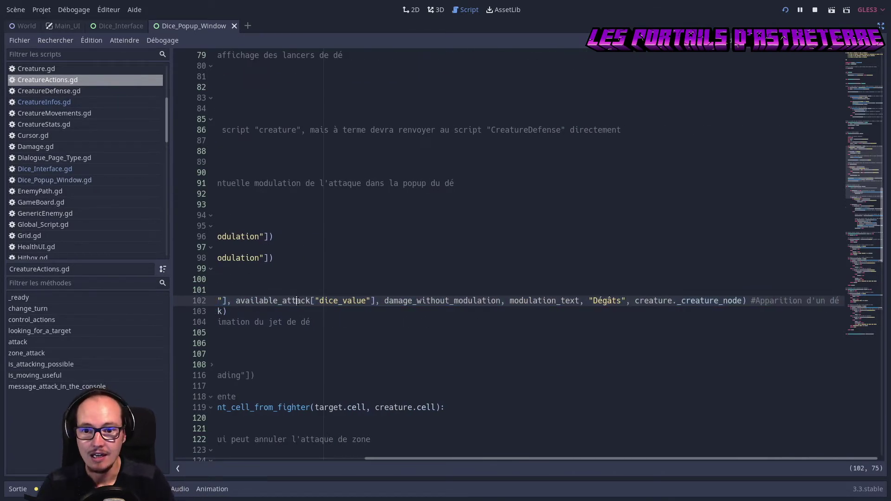
click(61, 169)
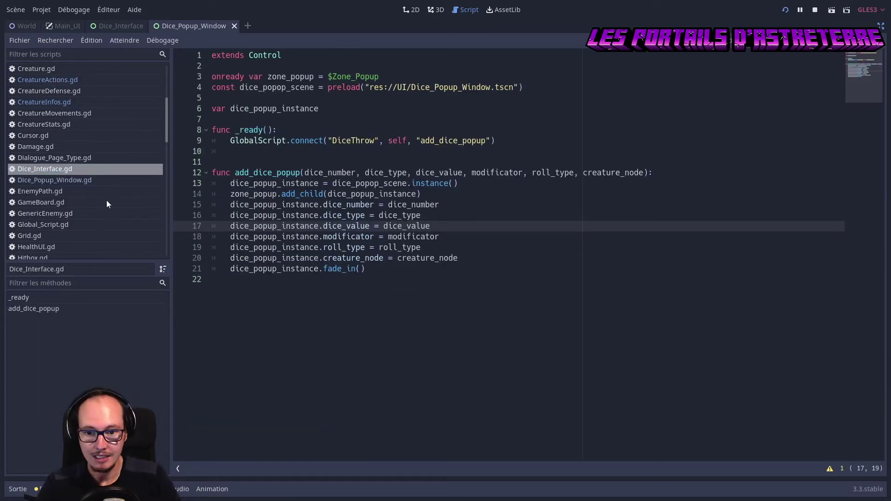
click(85, 181)
click(259, 172)
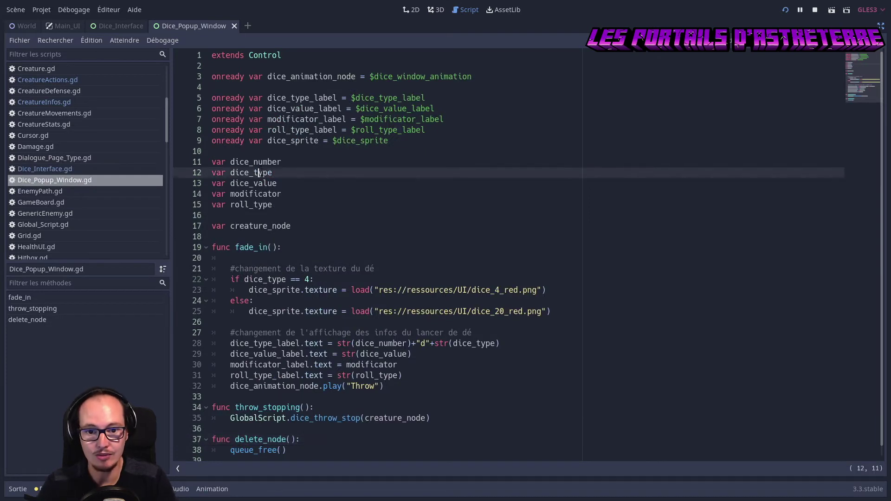
scroll(261, 179, down, 1)
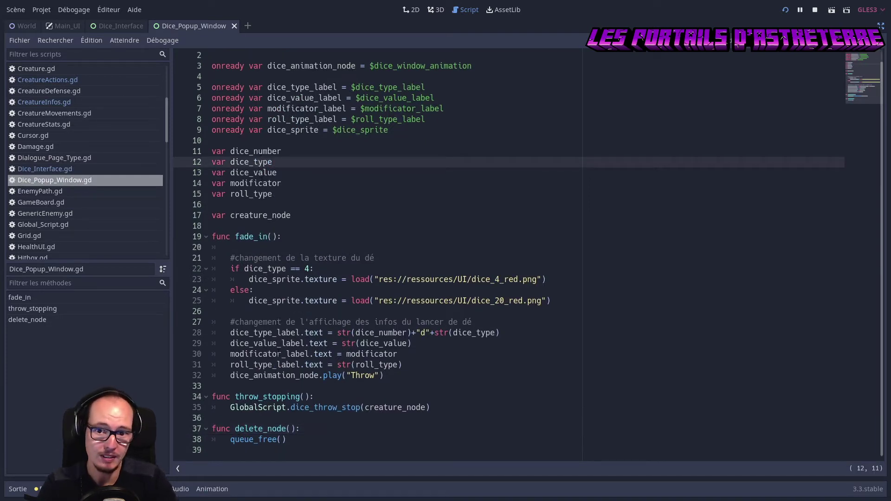
click(443, 407)
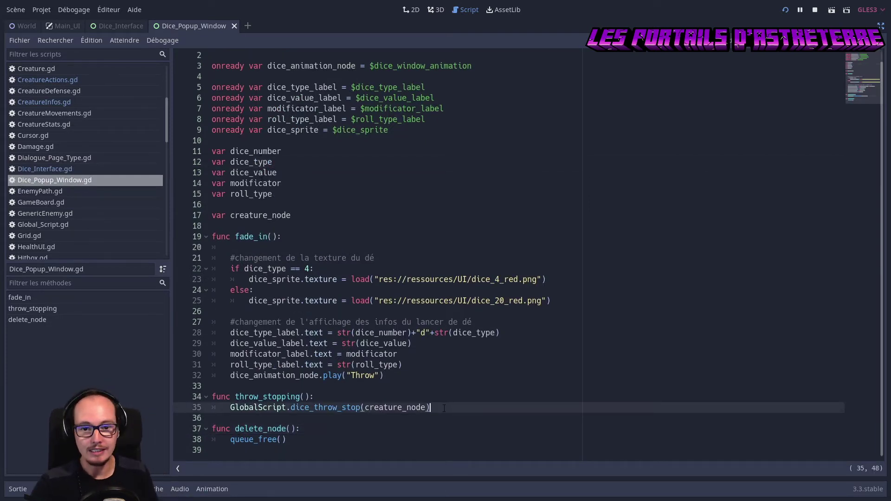
drag(386, 376, 218, 378)
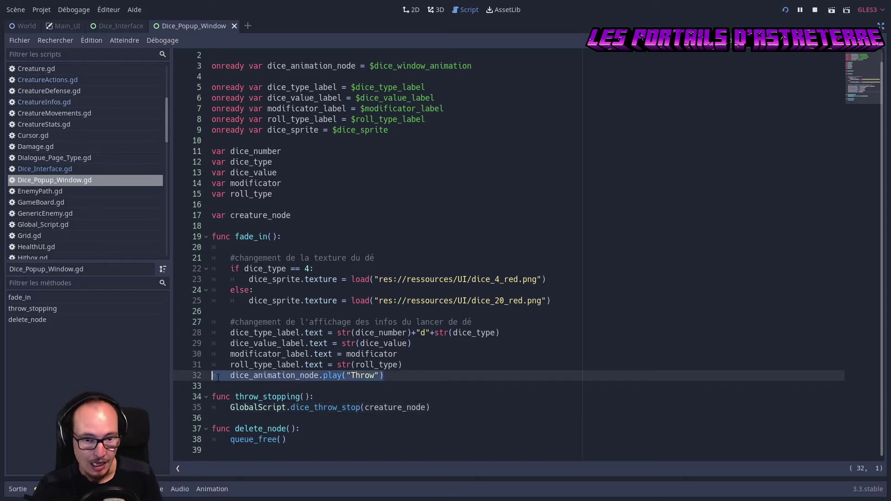
click(403, 383)
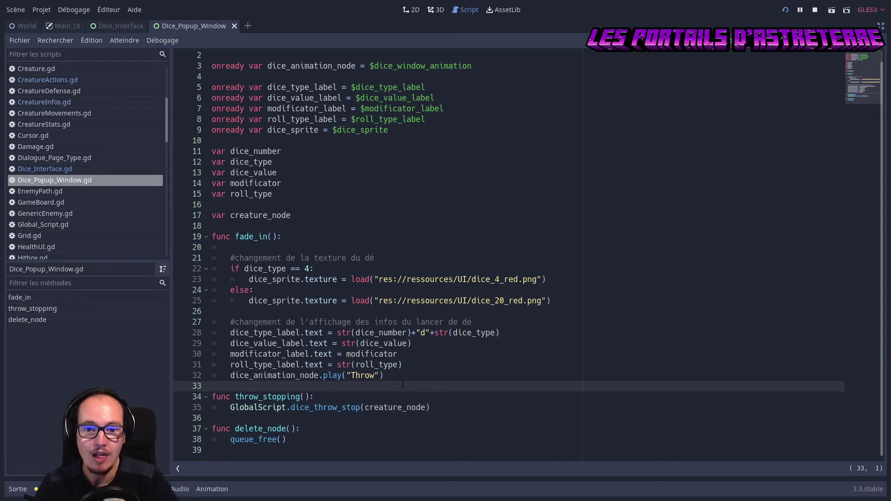
click(47, 79)
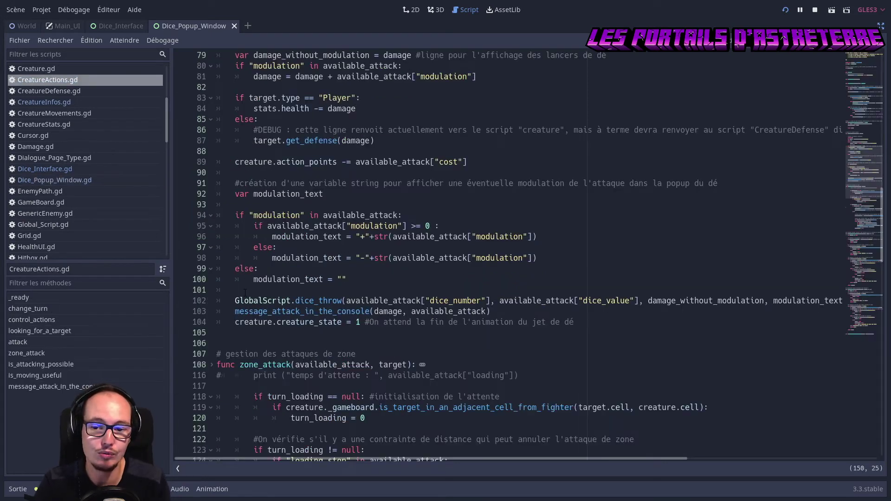
drag(234, 300, 842, 301)
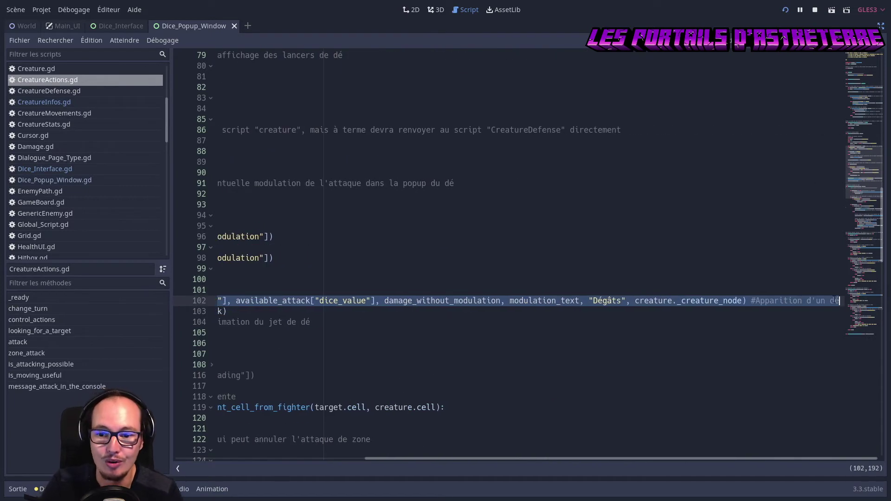